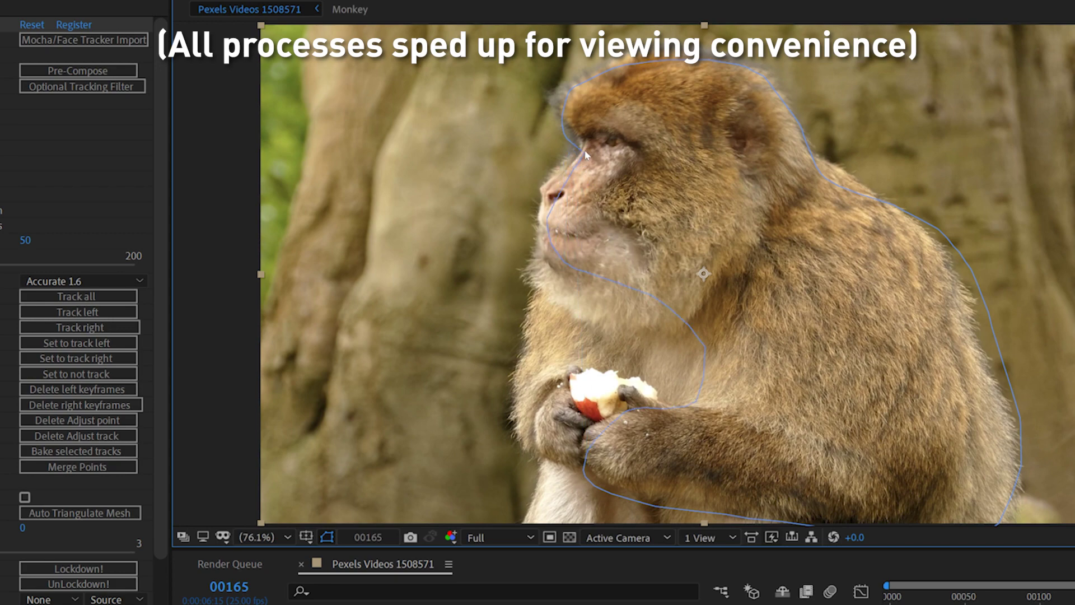
# Track the monkey mesh forward, stabilize with Lockdown, and review Monkey Stabilized before returning to the footage.
pyautogui.click(80, 327)
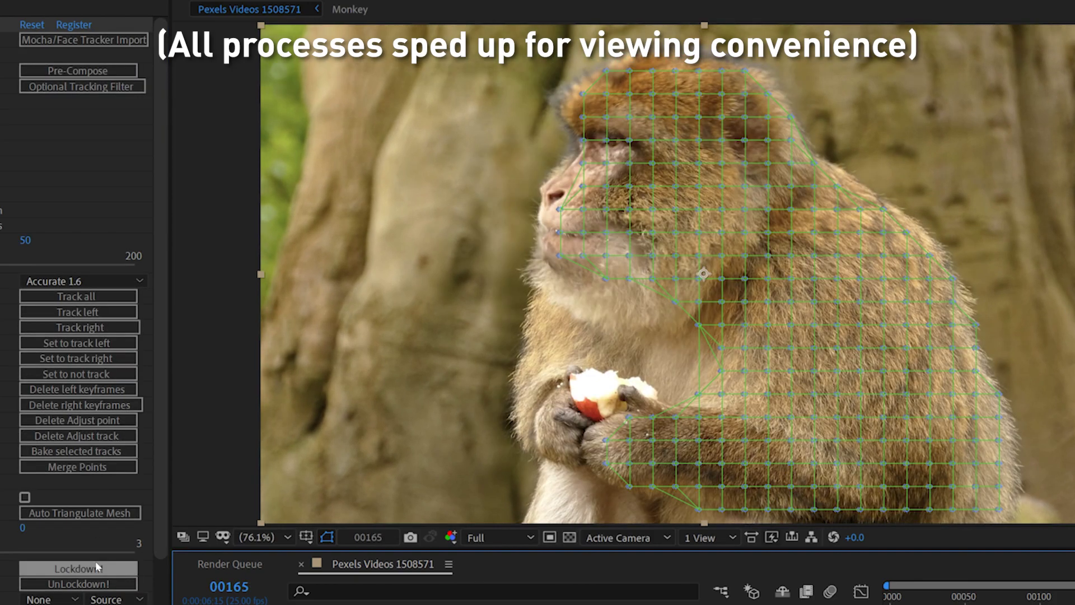
pyautogui.click(79, 568)
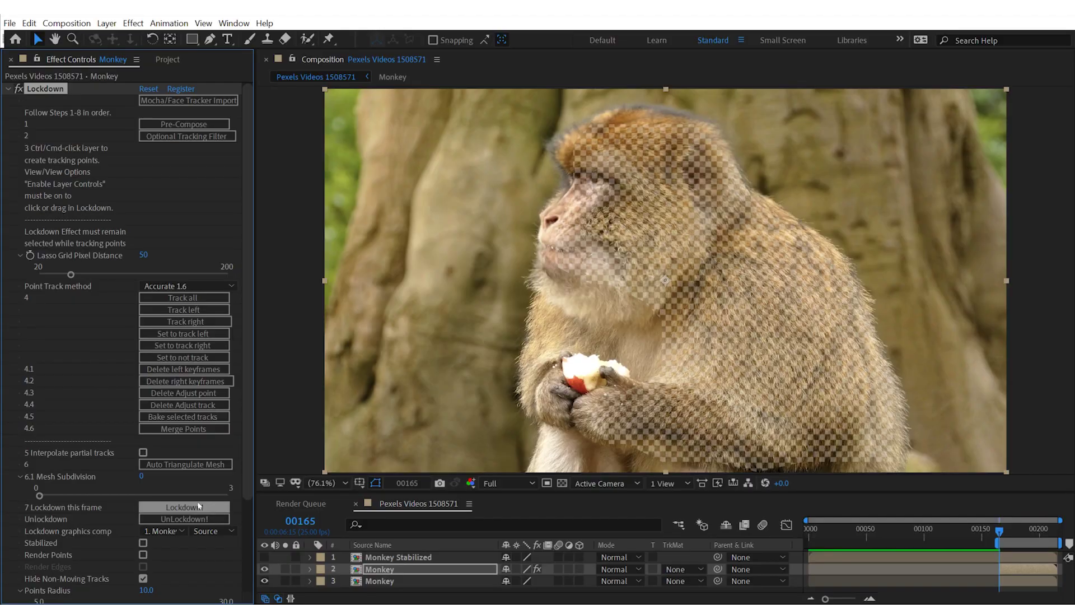
pyautogui.doubleClick(378, 556)
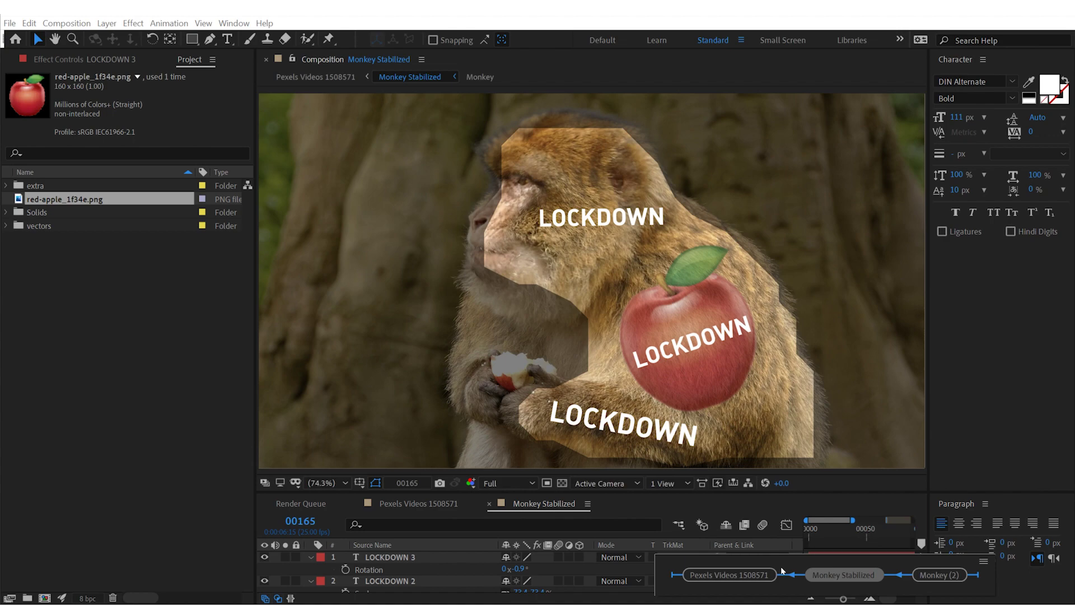
pyautogui.click(451, 570)
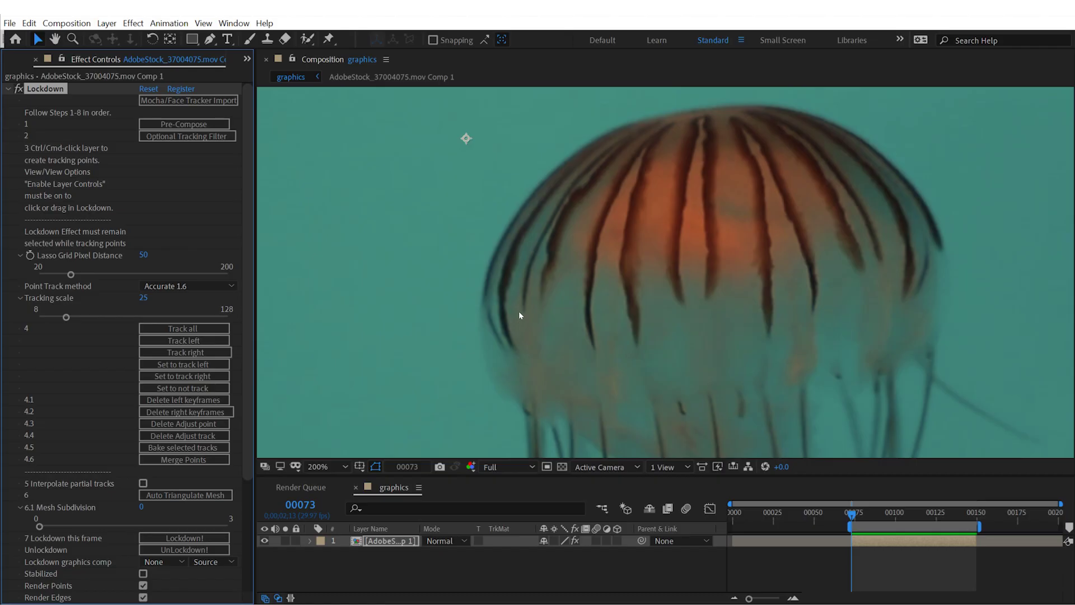
# Add six Lockdown points on the jellyfish's dark stripes and track them forward.
pyautogui.keyDown('ctrl'); pyautogui.click(523, 307); pyautogui.keyUp('ctrl')
pyautogui.keyDown('ctrl'); pyautogui.click(544, 295); pyautogui.keyUp('ctrl')
pyautogui.keyDown('ctrl'); pyautogui.click(596, 348); pyautogui.keyUp('ctrl')
pyautogui.keyDown('ctrl'); pyautogui.click(638, 343); pyautogui.keyUp('ctrl')
pyautogui.keyDown('ctrl'); pyautogui.click(681, 304); pyautogui.keyUp('ctrl')
pyautogui.keyDown('ctrl'); pyautogui.click(708, 297); pyautogui.keyUp('ctrl')
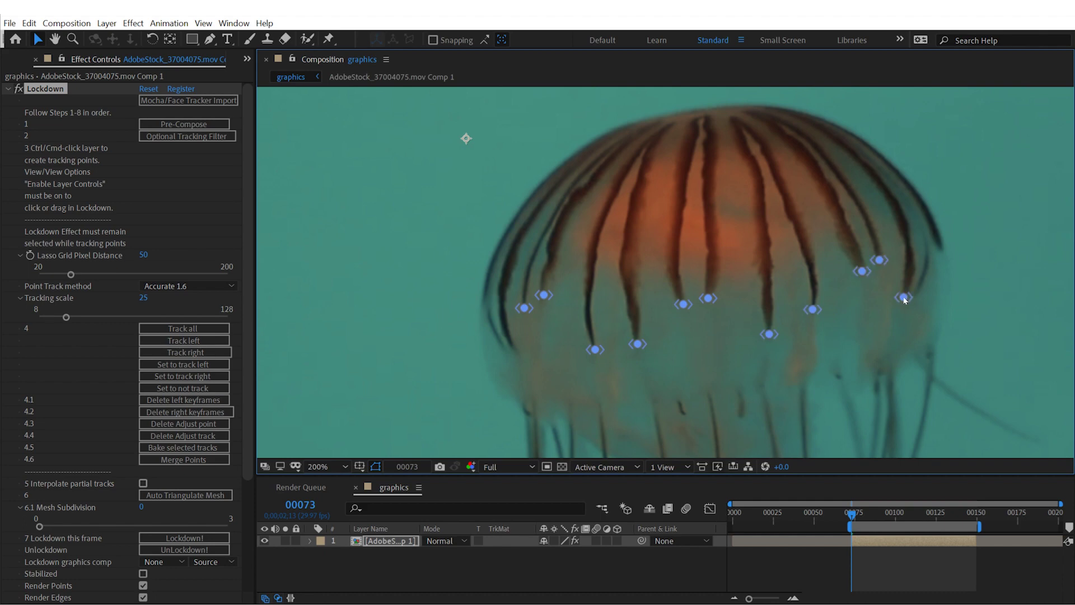
pyautogui.click(184, 352)
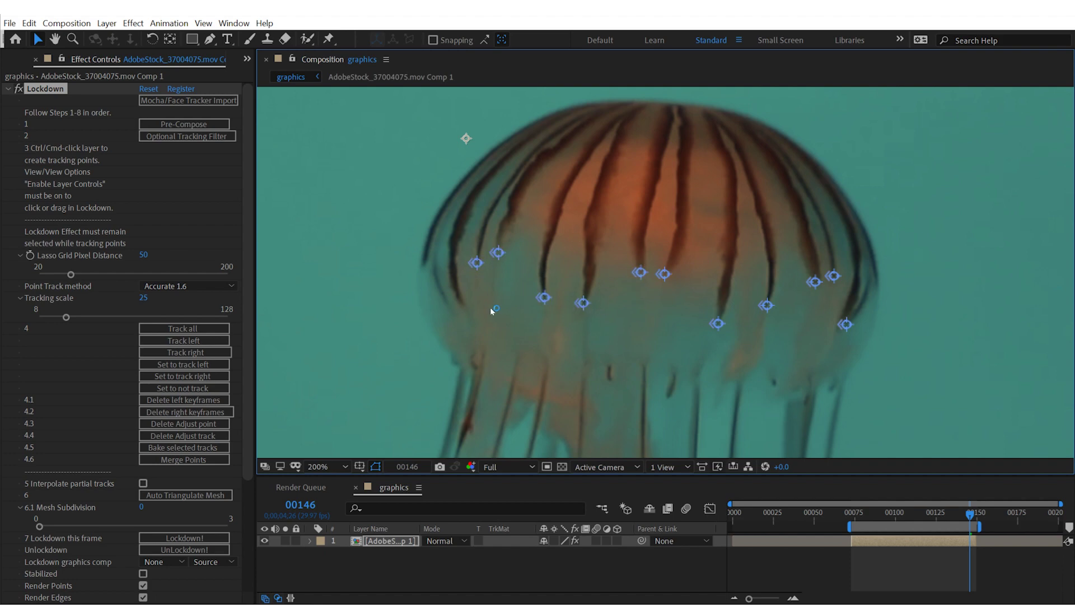
pyautogui.scroll(-5, 199, 420)
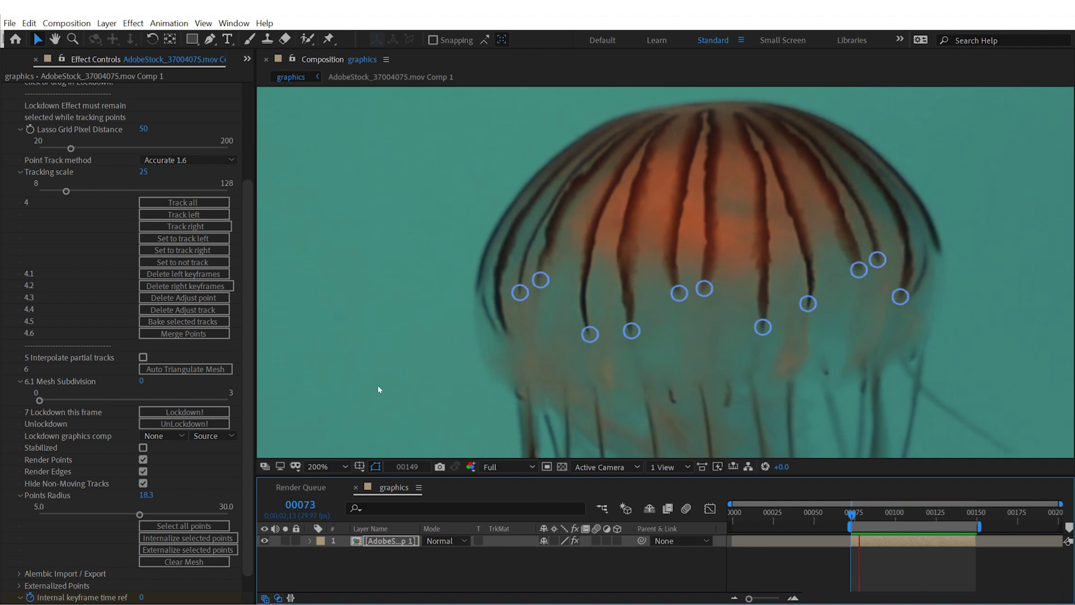
# Stop playback and scrub to a later frame to check the jellyfish tracks.
pyautogui.click(852, 512)
pyautogui.moveTo(852, 514); pyautogui.dragTo(903, 515)
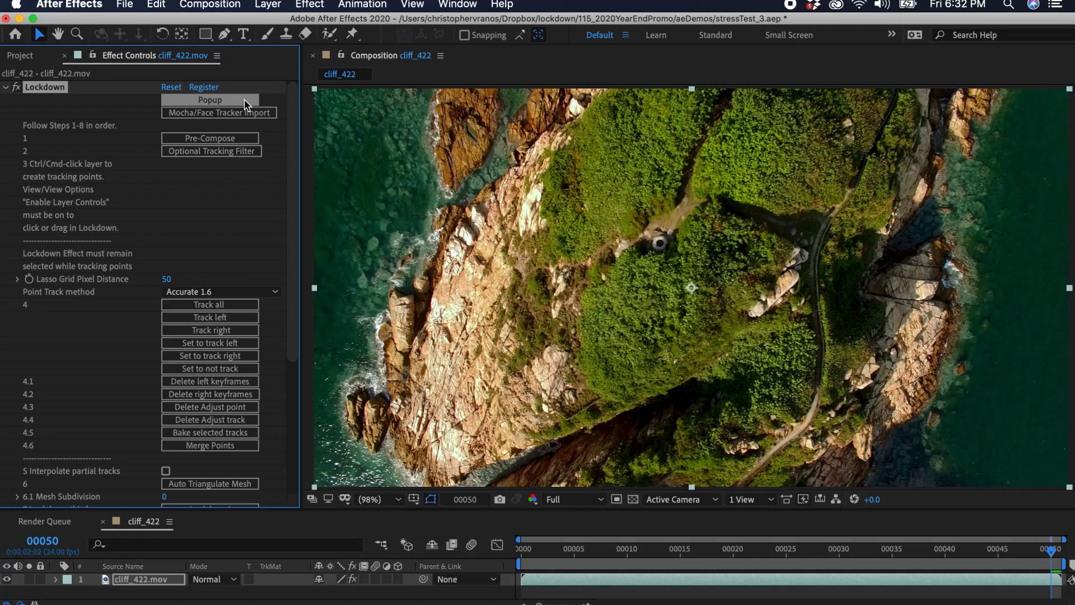
# In the Lockdown pop-up, lasso the cliff into a tracking mesh and scrub through the footage.
pyautogui.click(246, 105)
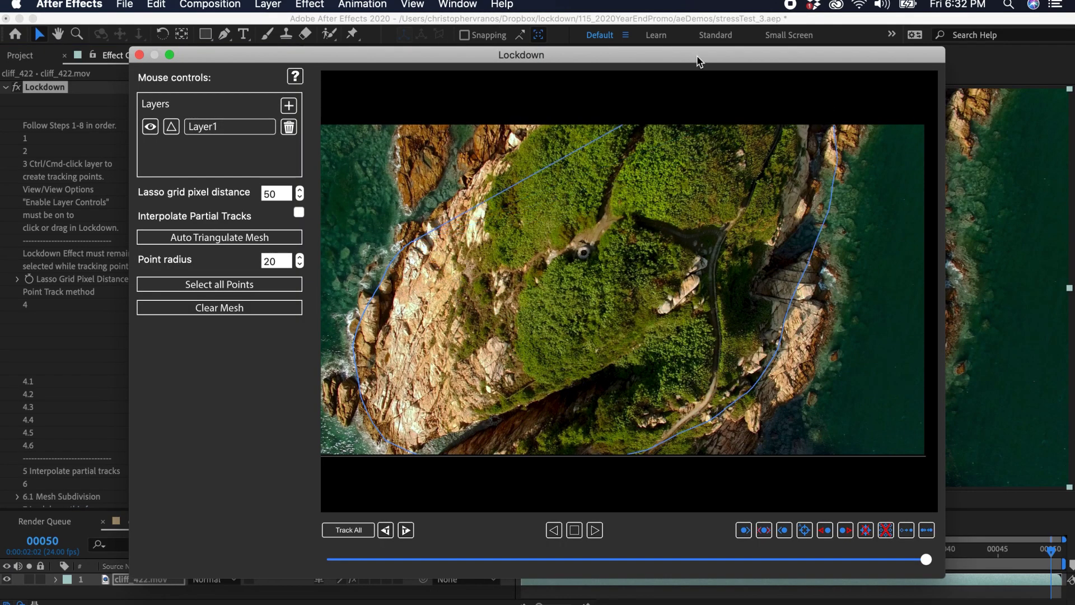
pyautogui.click(391, 188)
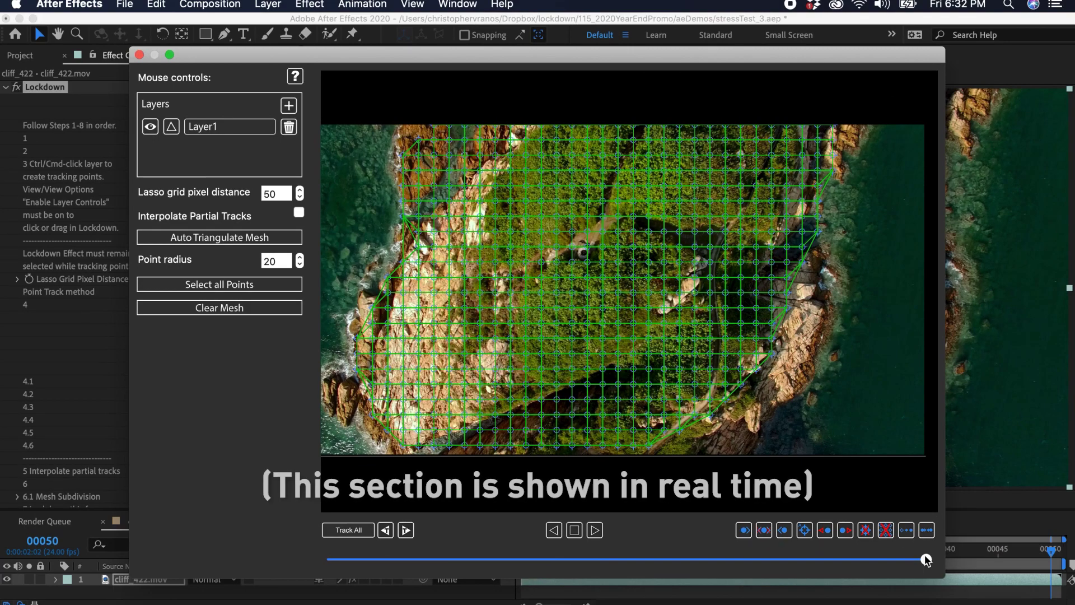
pyautogui.moveTo(926, 559); pyautogui.dragTo(499, 560)
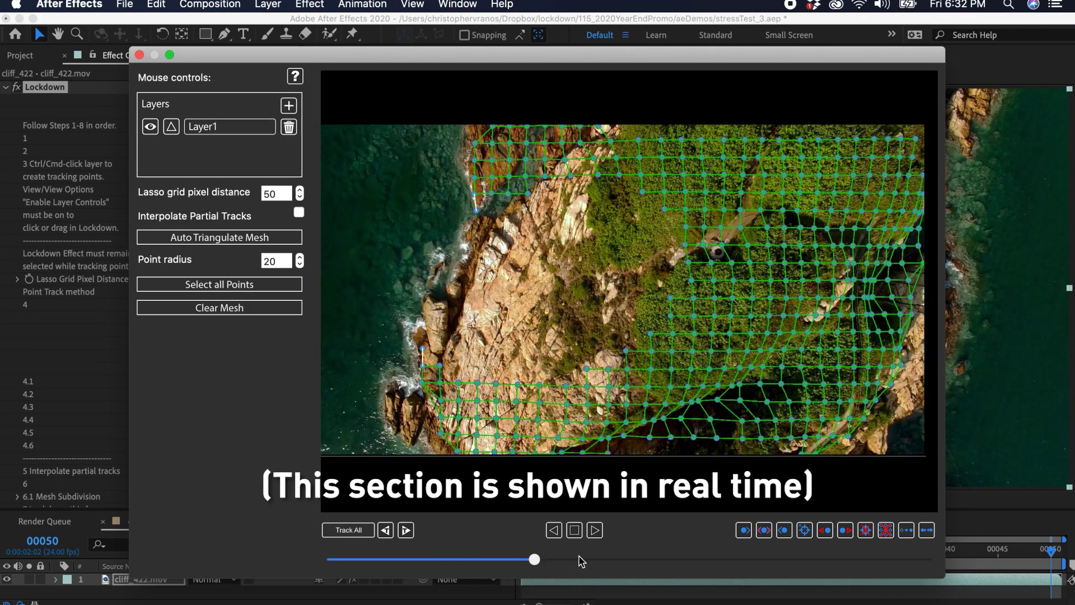
pyautogui.moveTo(499, 559); pyautogui.dragTo(925, 560)
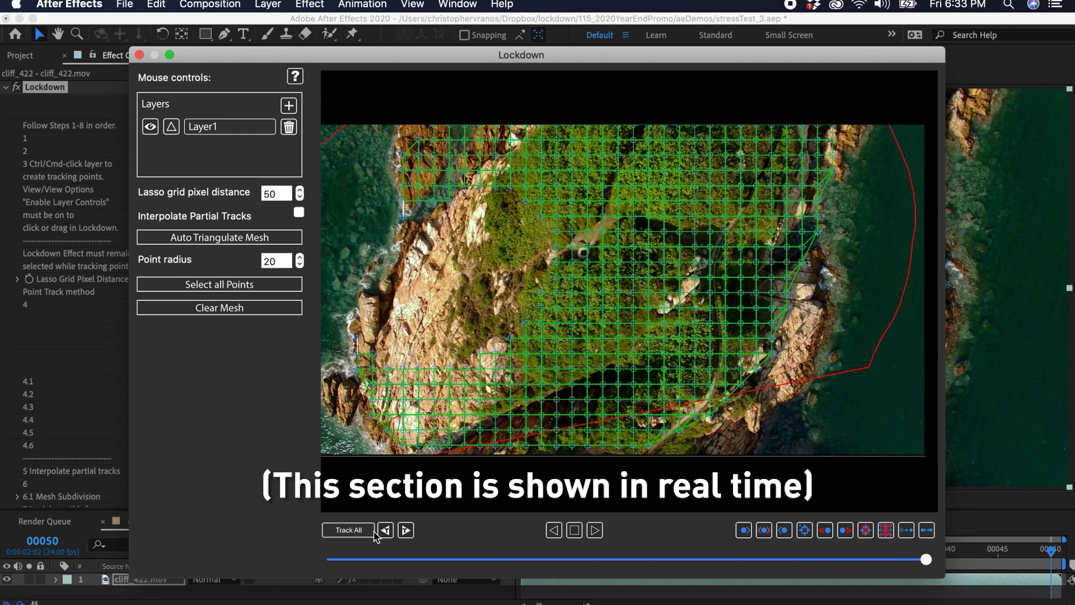
# Undo the cliff mesh and place a chain of points along the footpath.
pyautogui.hotkey('ctrl', 'z')
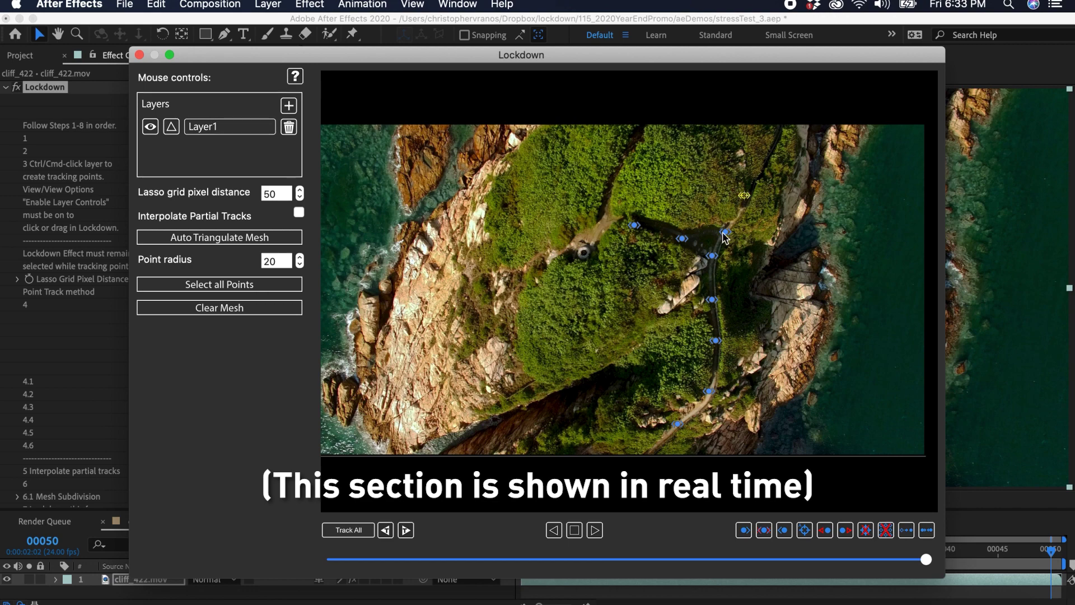
pyautogui.click(712, 255)
pyautogui.click(683, 239)
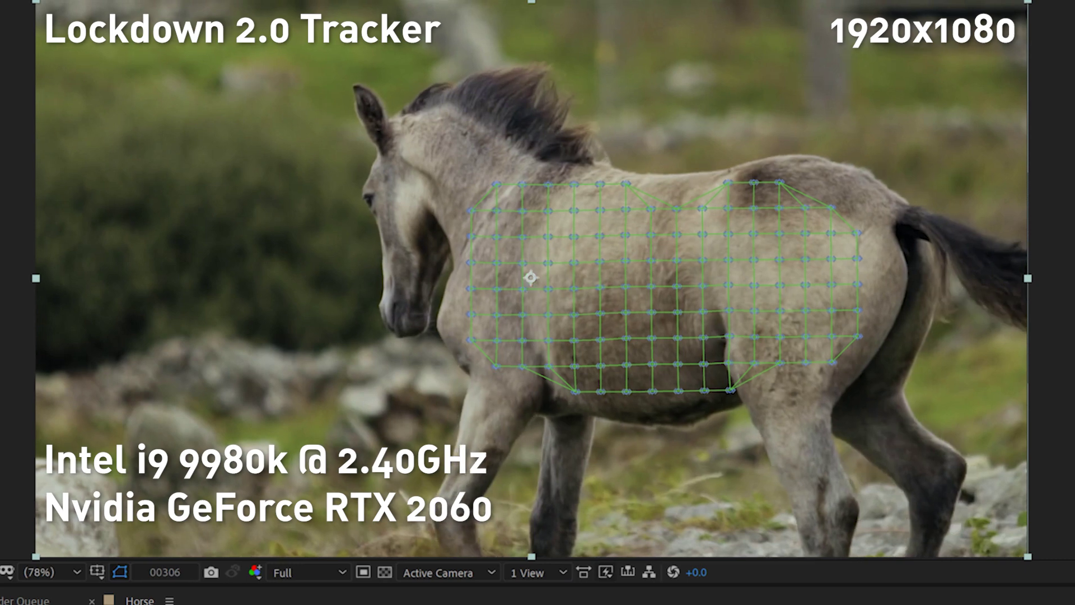